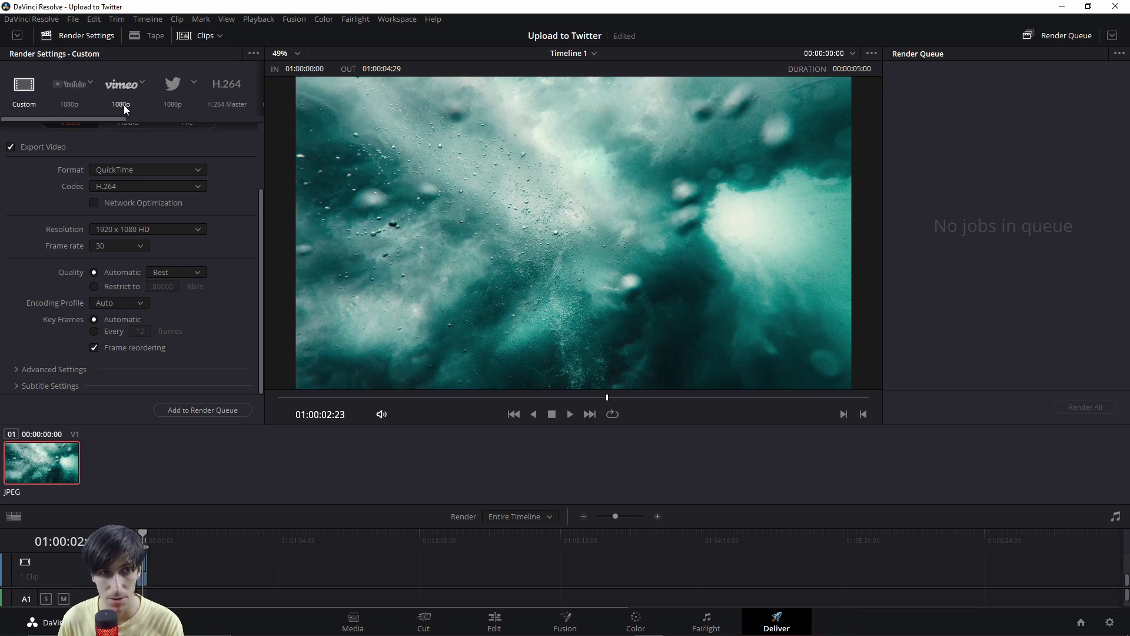
{"action": "left_click", "coordinate": [173, 104]}
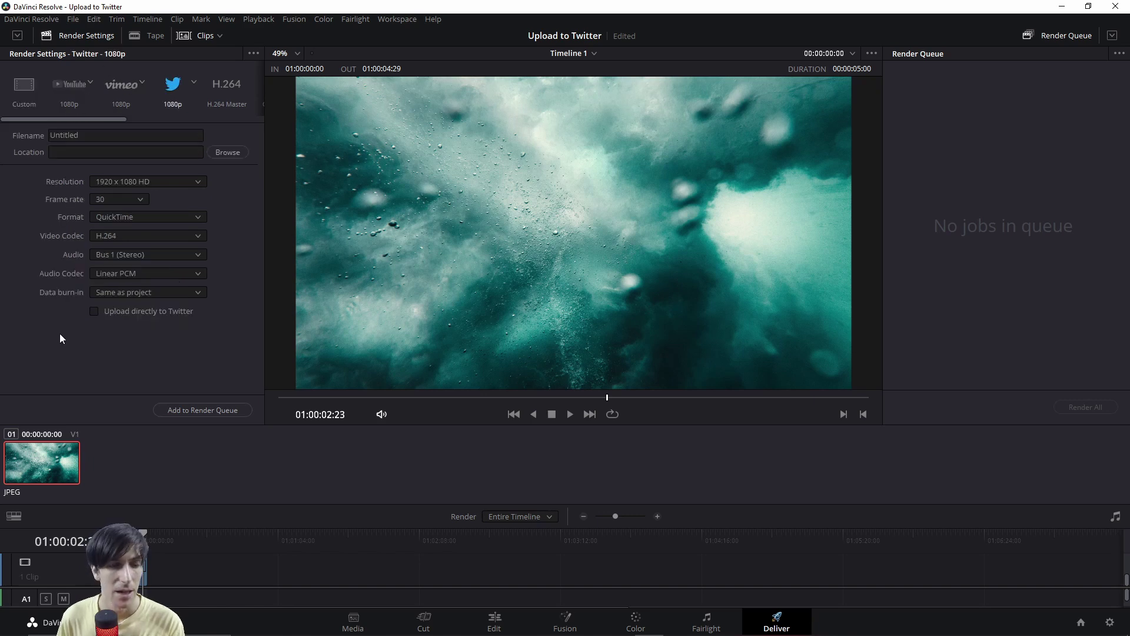
{"action": "left_click", "coordinate": [92, 312]}
{"action": "left_click", "coordinate": [122, 89]}
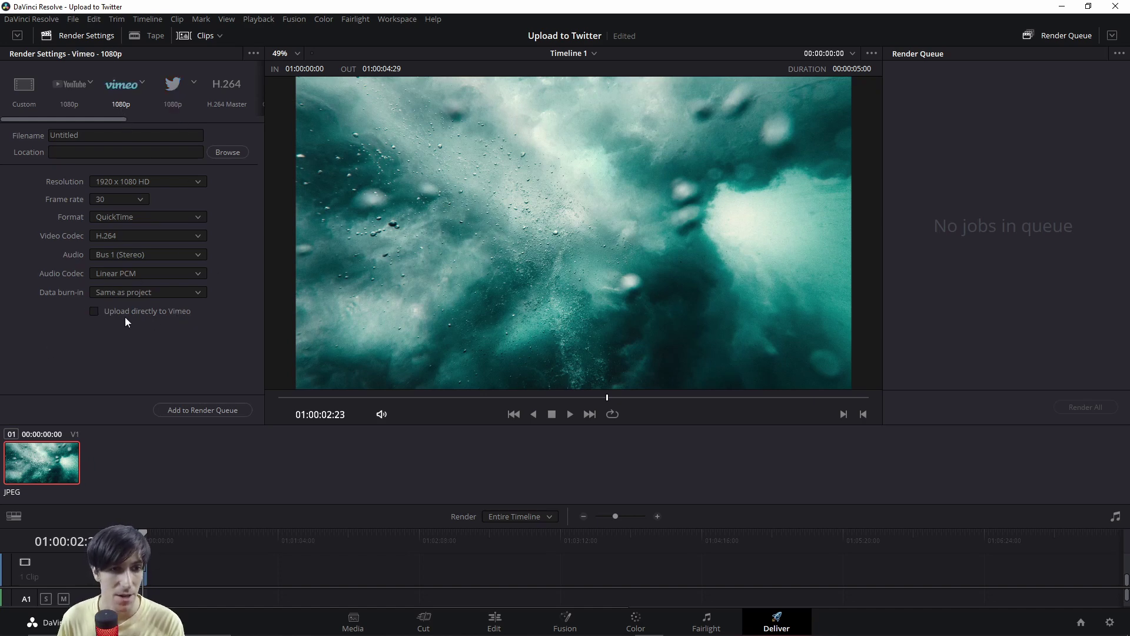
{"action": "left_click", "coordinate": [94, 310]}
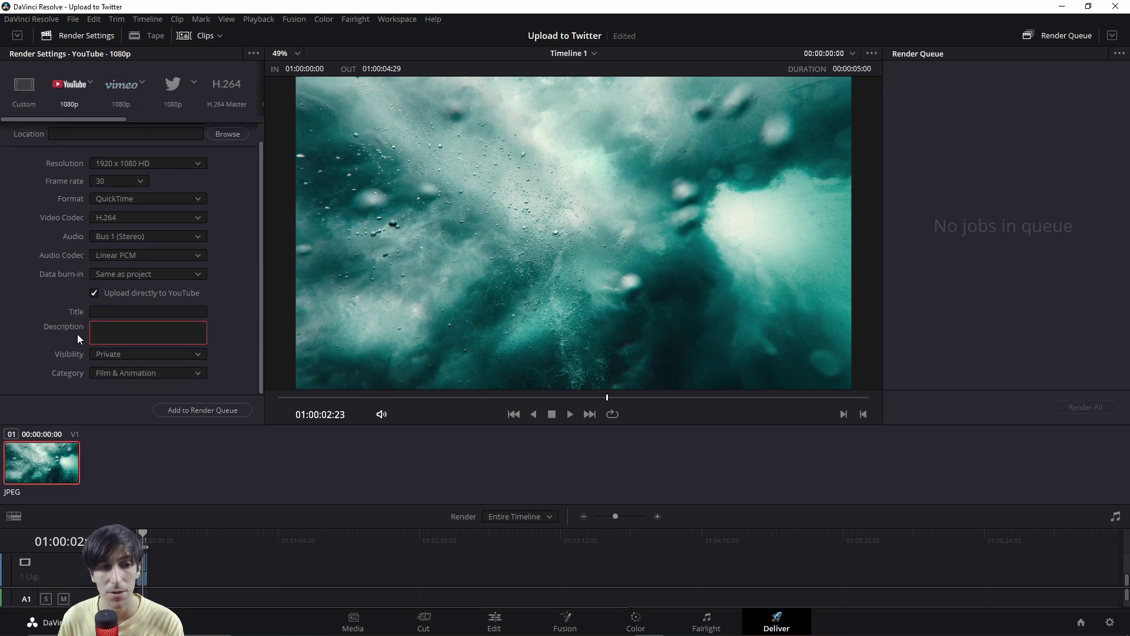
{"action": "left_click", "coordinate": [125, 309]}
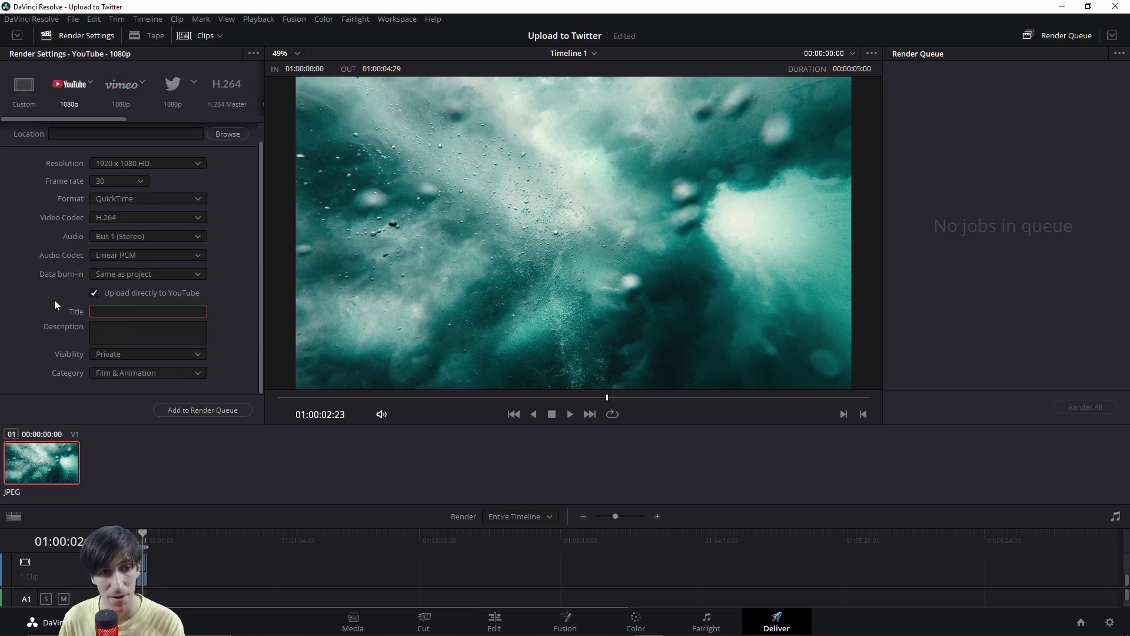
{"action": "left_click", "coordinate": [172, 85]}
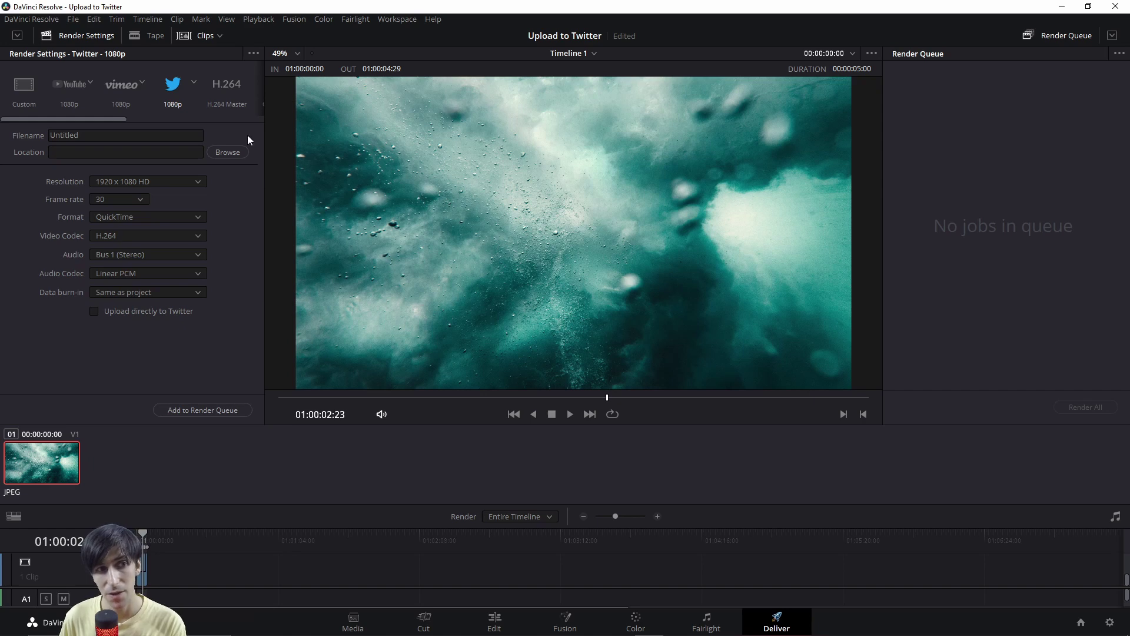
- Open DaVinci Resolve Preferences at the Internet Accounts page
{"action": "left_click", "coordinate": [32, 20]}
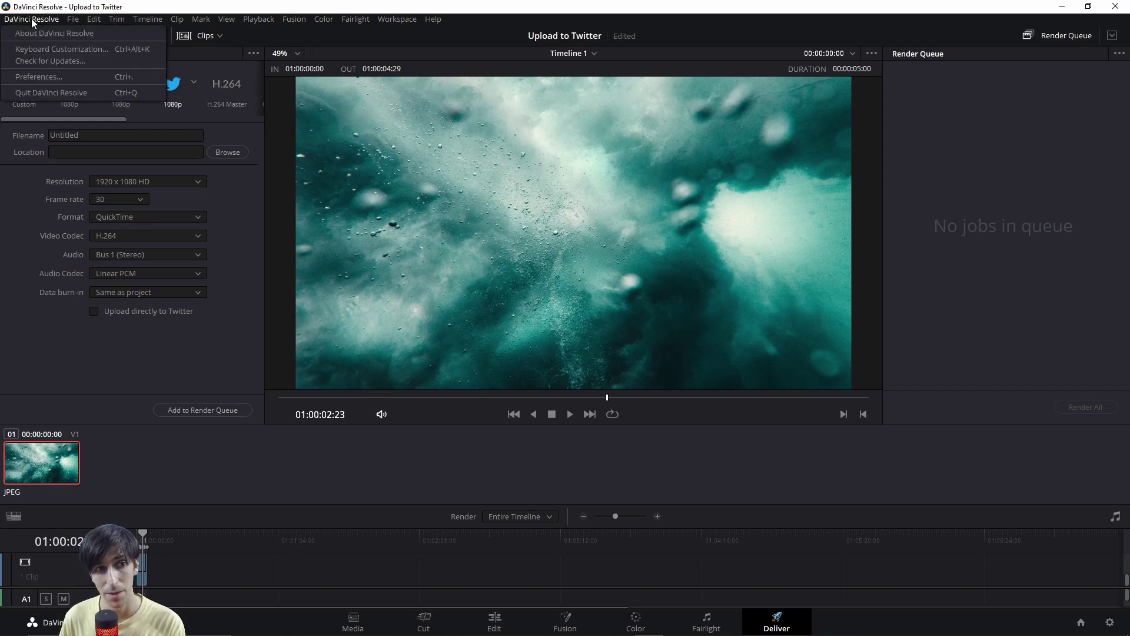
{"action": "left_click", "coordinate": [55, 76]}
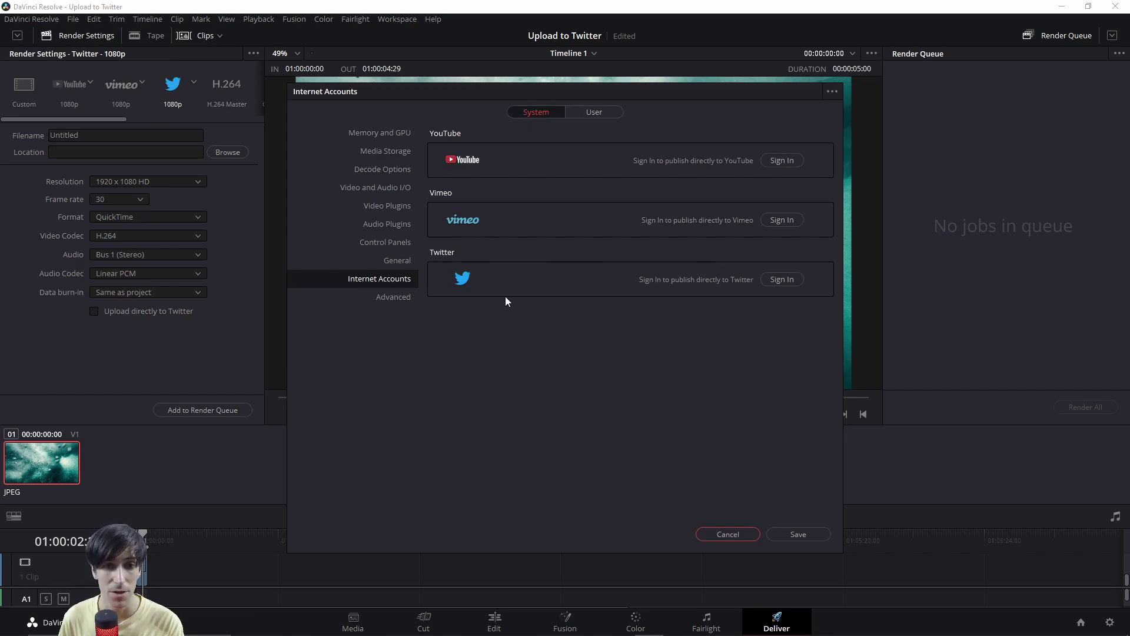
- Sign in to Twitter and authorize DaVinci Resolve to use the account
{"action": "left_click", "coordinate": [786, 281]}
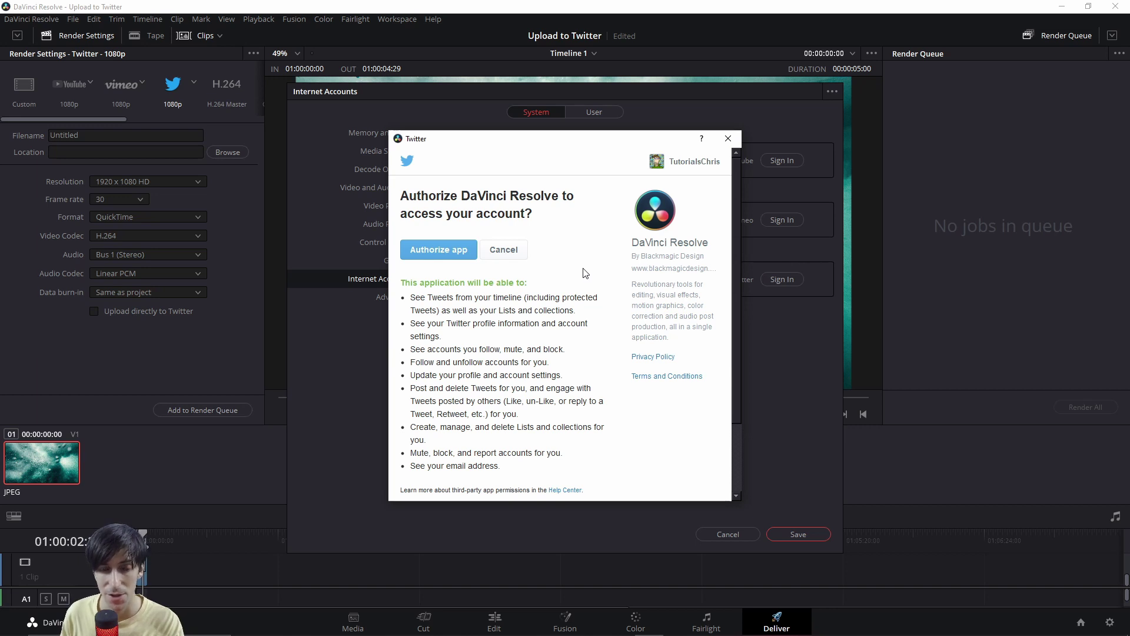
{"action": "scroll", "coordinate": [586, 273], "scroll_direction": "down", "scroll_amount": 1}
{"action": "scroll", "coordinate": [449, 287], "scroll_direction": "up", "scroll_amount": 1}
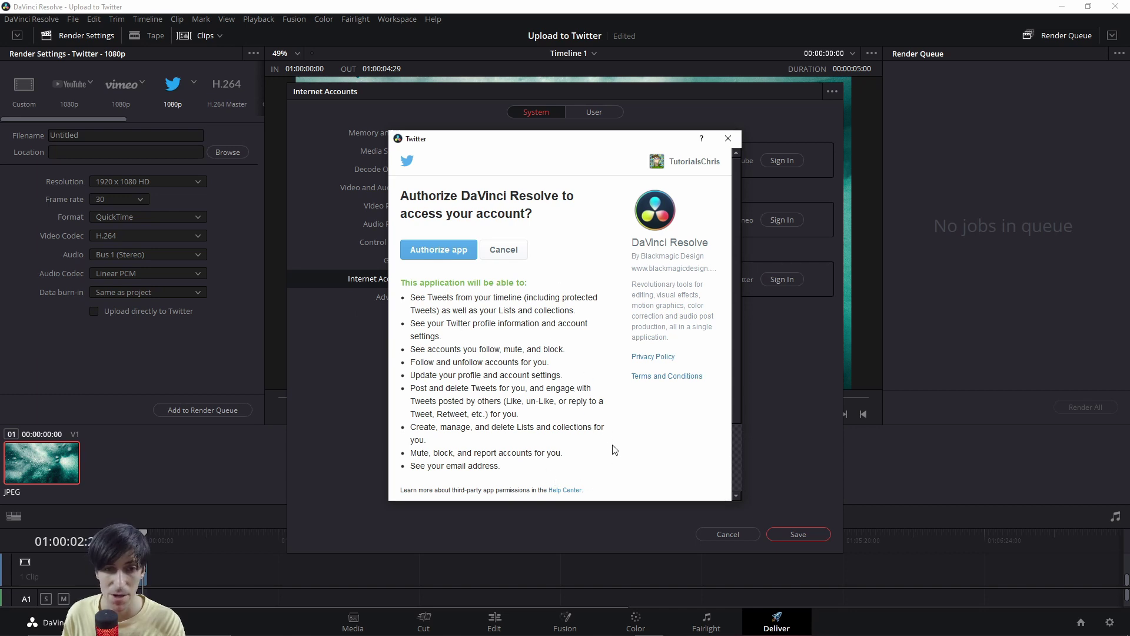
{"action": "left_click", "coordinate": [439, 250]}
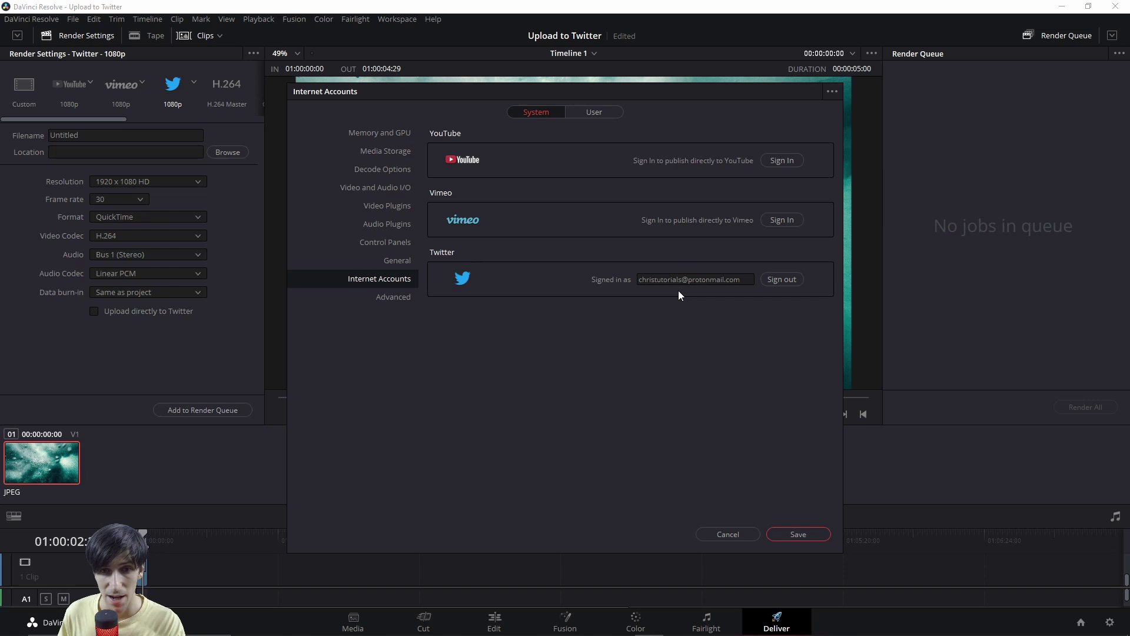
- Save the Twitter sign-in and close Preferences, returning to the Deliver page
{"action": "left_click", "coordinate": [811, 535]}
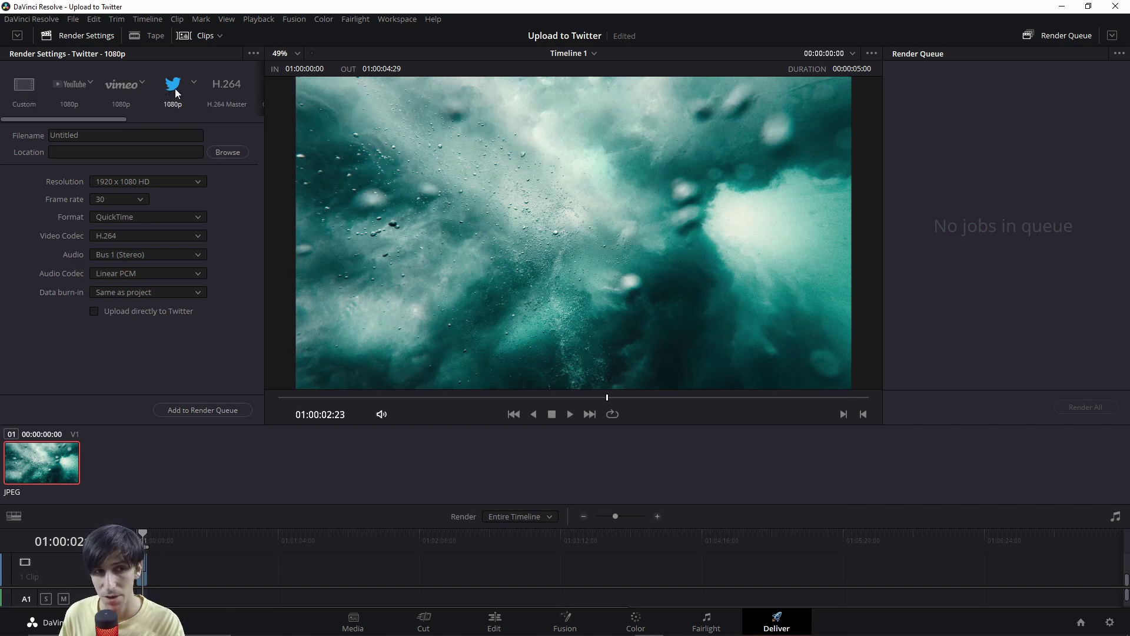
- Enable direct Twitter upload with description 'Test' and add it to the render queue
{"action": "left_click", "coordinate": [93, 310]}
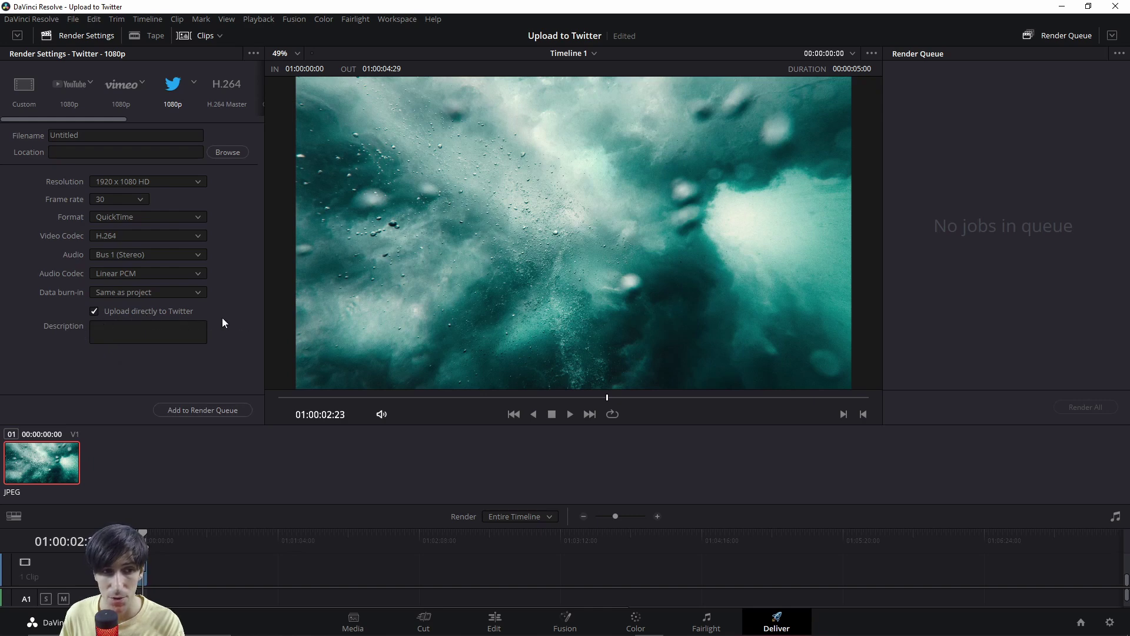
{"action": "left_click", "coordinate": [143, 331]}
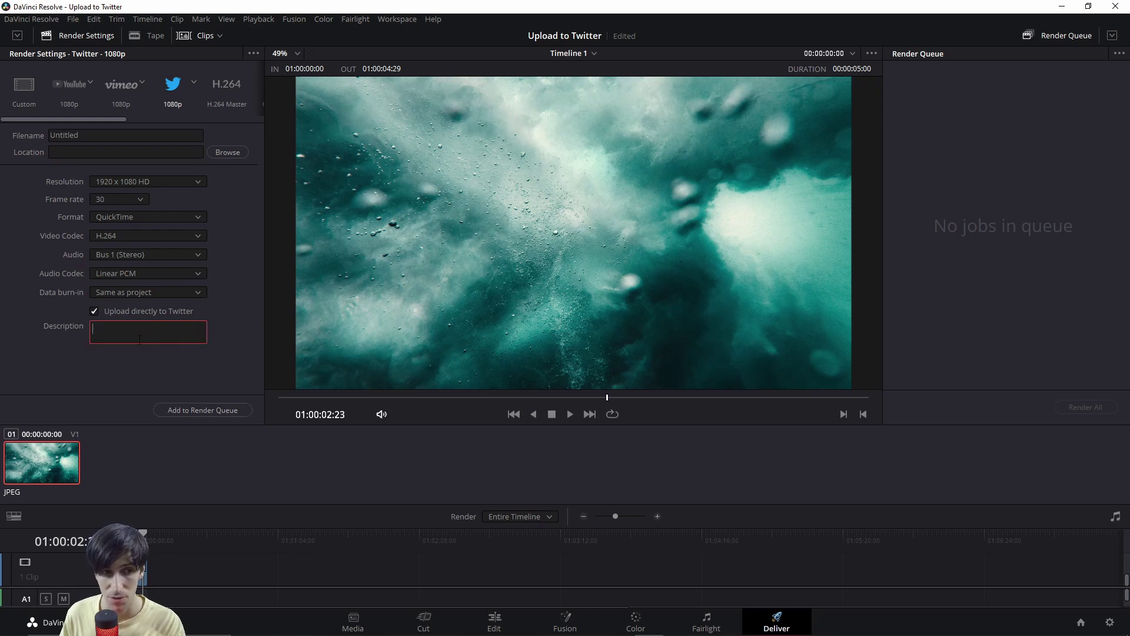
{"action": "type", "text": "Test"}
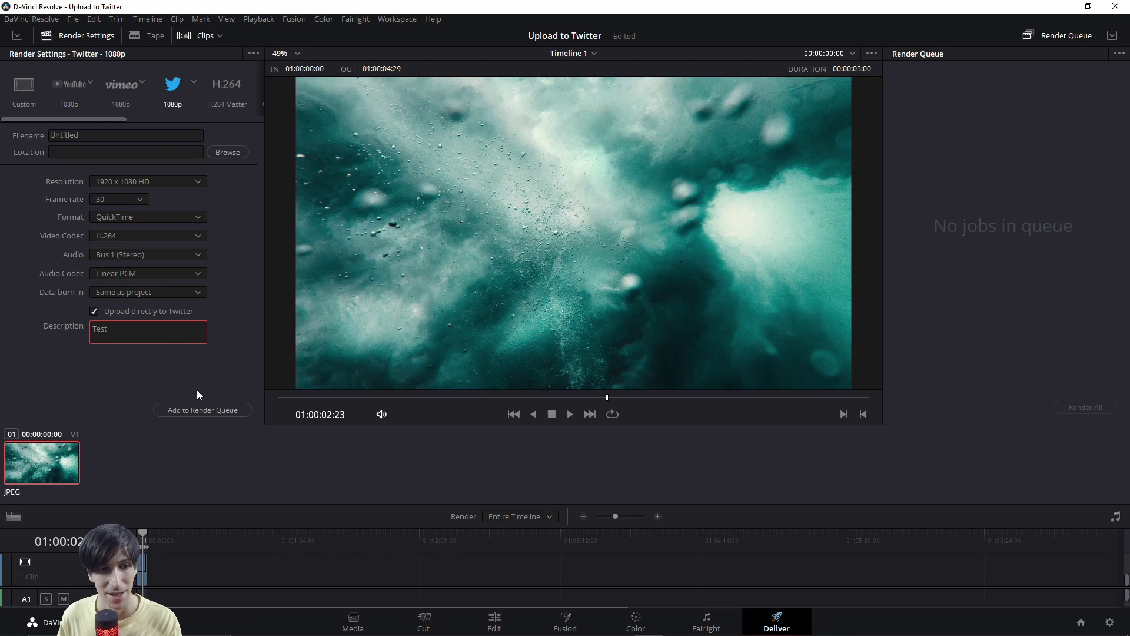
{"action": "left_click", "coordinate": [196, 410]}
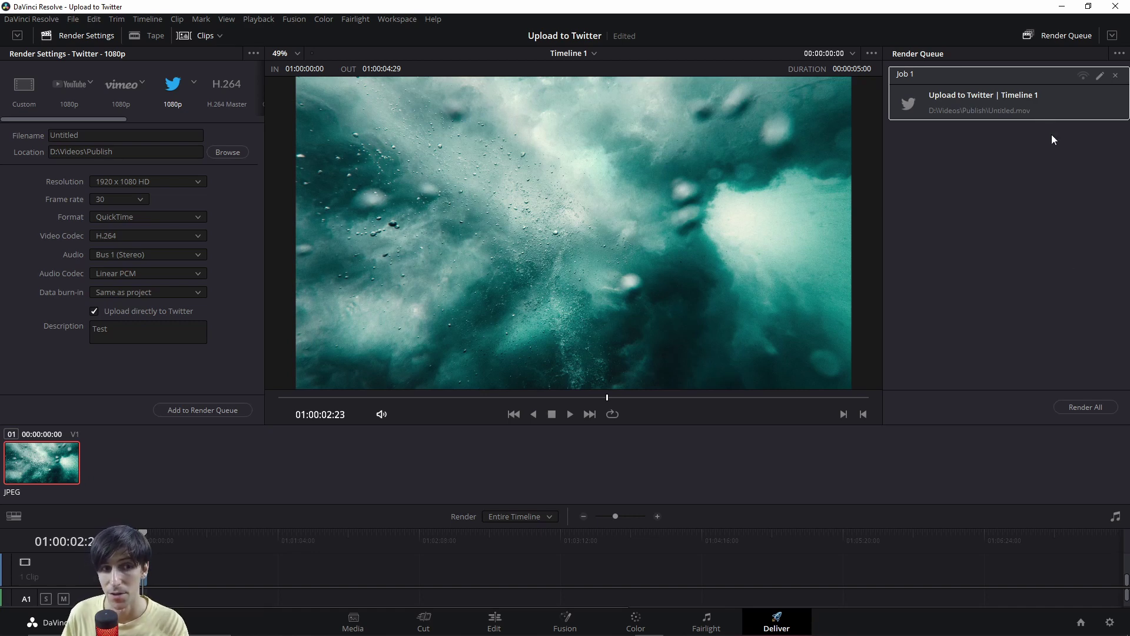
- Render all queued jobs so Job 1 uploads to Twitter
{"action": "left_click", "coordinate": [1078, 405]}
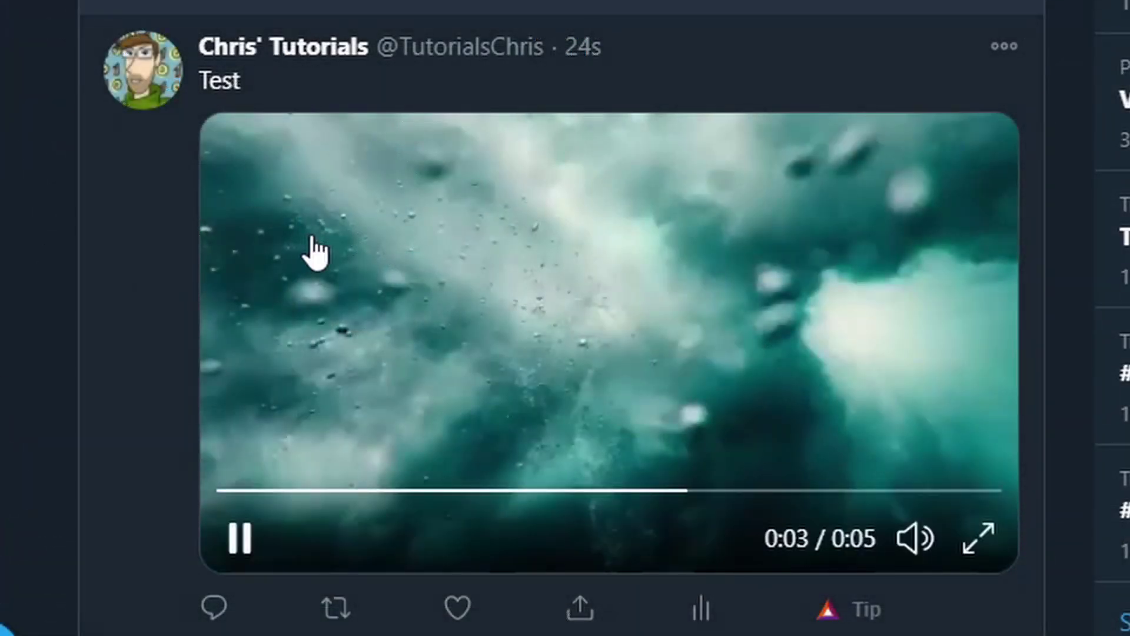
- Choose Delete from the posted 'Test' tweet's options menu
{"action": "left_click", "coordinate": [1005, 46]}
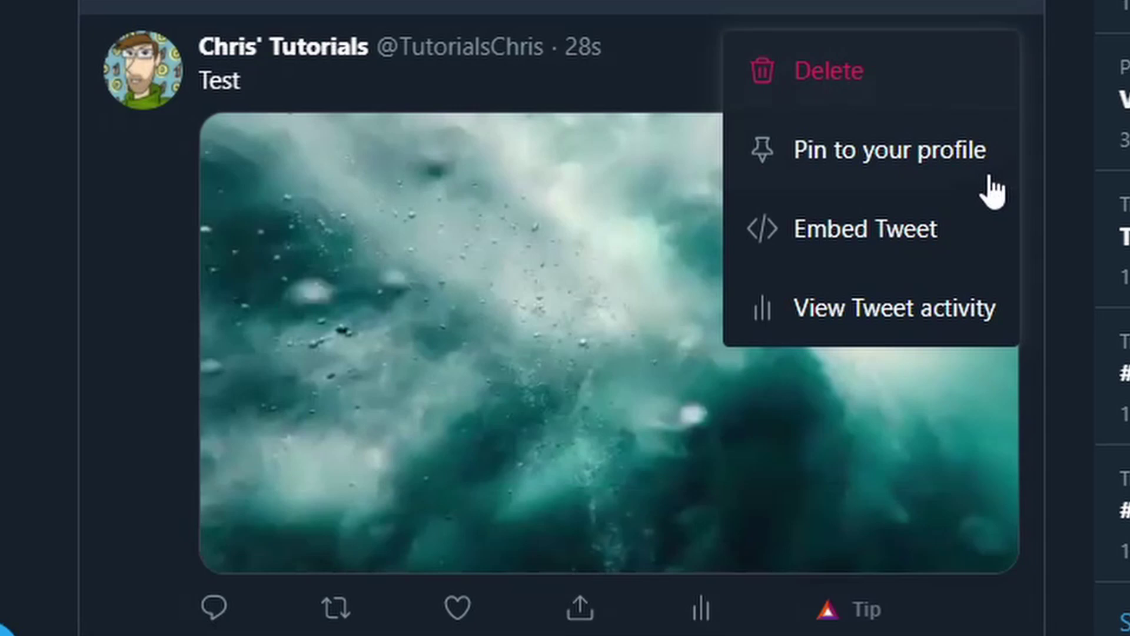
{"action": "left_click", "coordinate": [812, 82]}
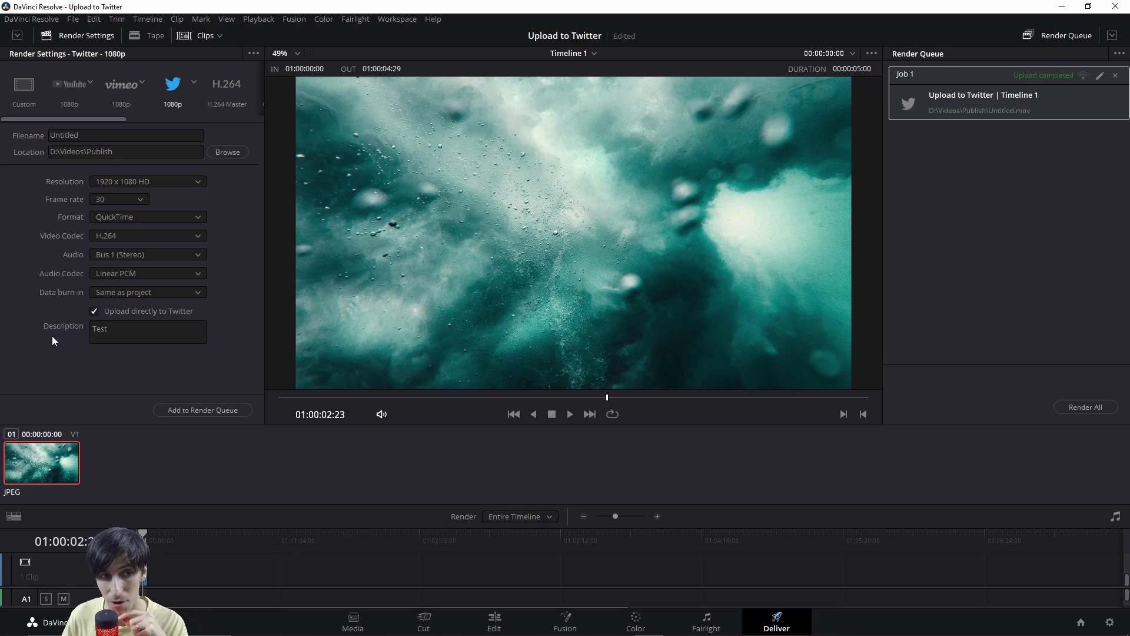
- Switch to the Vimeo 1080p preset and enable direct upload to Vimeo
{"action": "double_click", "coordinate": [114, 328]}
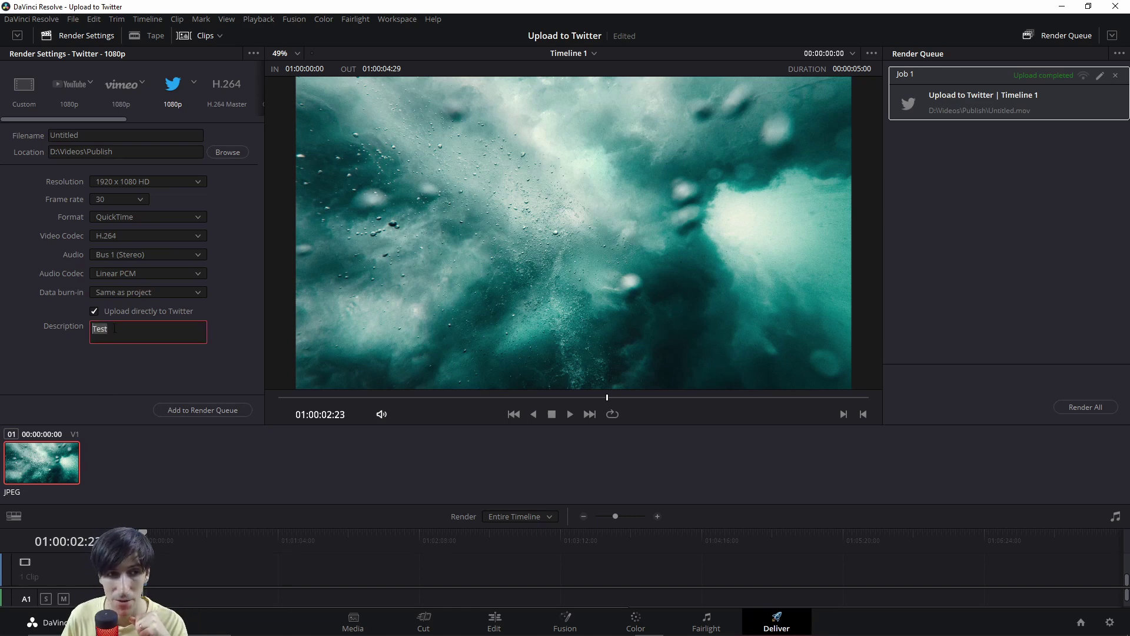
{"action": "left_click", "coordinate": [91, 242]}
{"action": "left_click", "coordinate": [129, 90]}
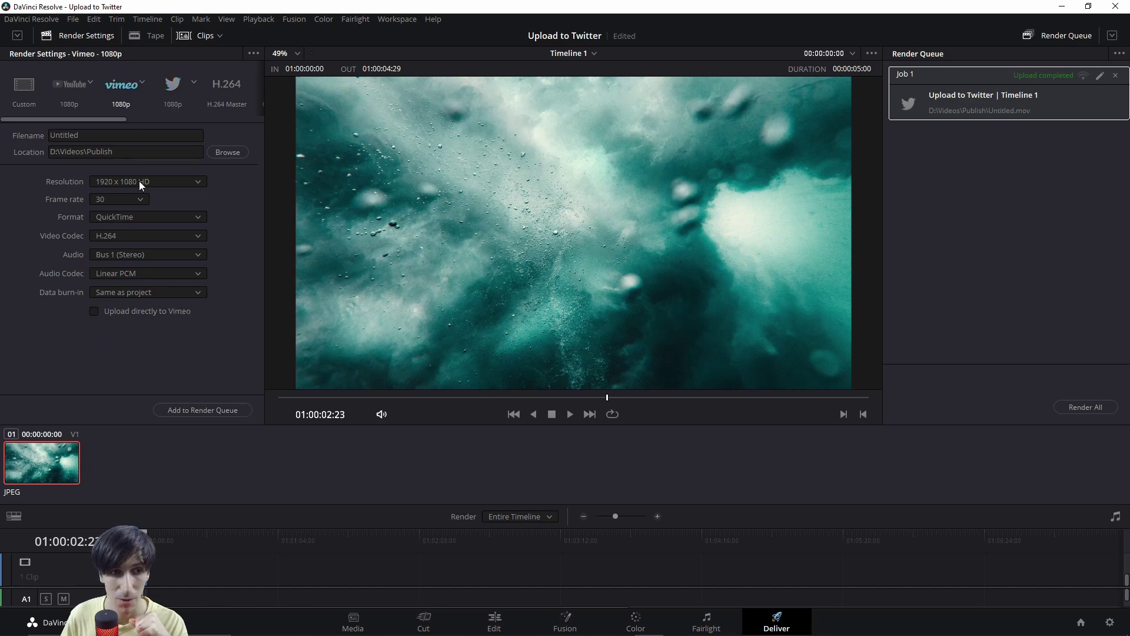
{"action": "left_click", "coordinate": [111, 311]}
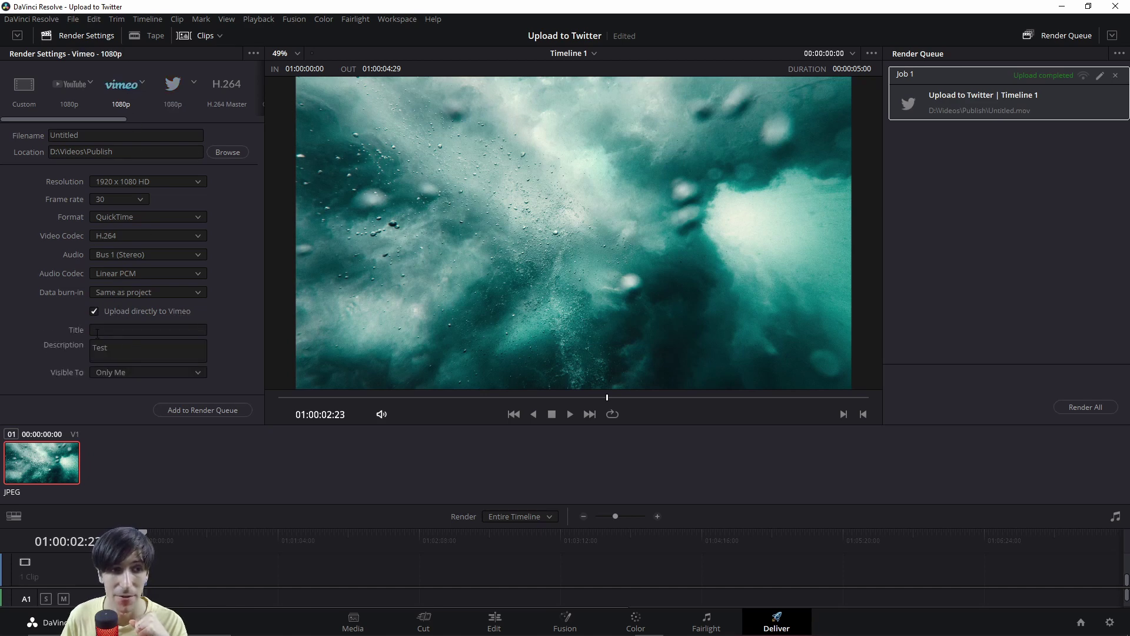
- Review Vimeo's Visible To choices, then switch to the YouTube 1080p preset
{"action": "left_click", "coordinate": [138, 373]}
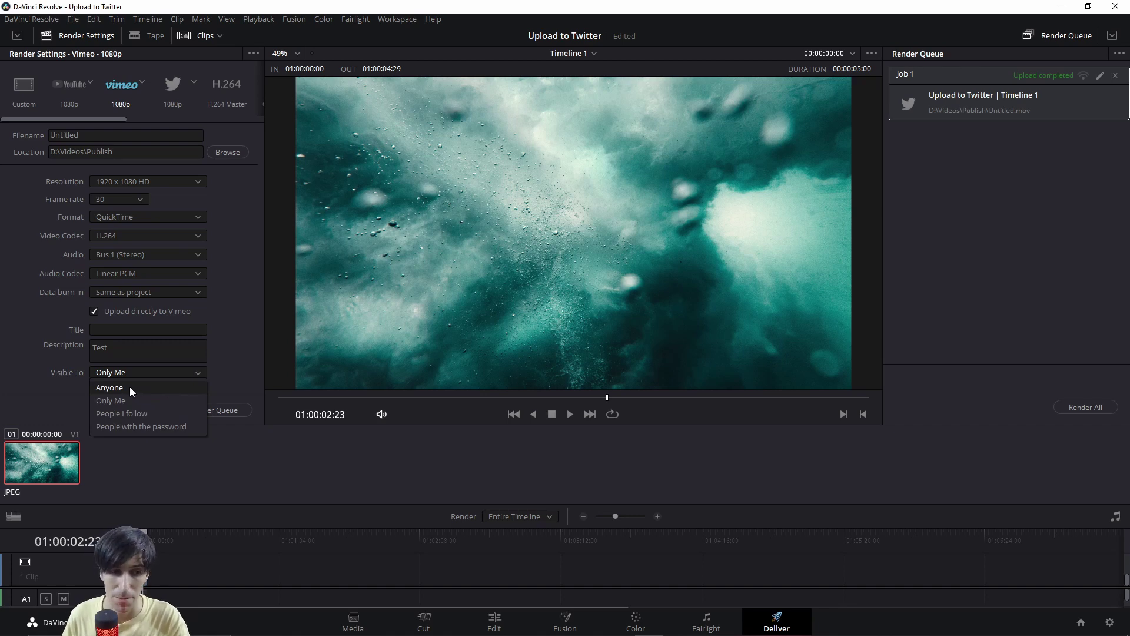
{"action": "left_click", "coordinate": [218, 350]}
{"action": "left_click", "coordinate": [177, 372]}
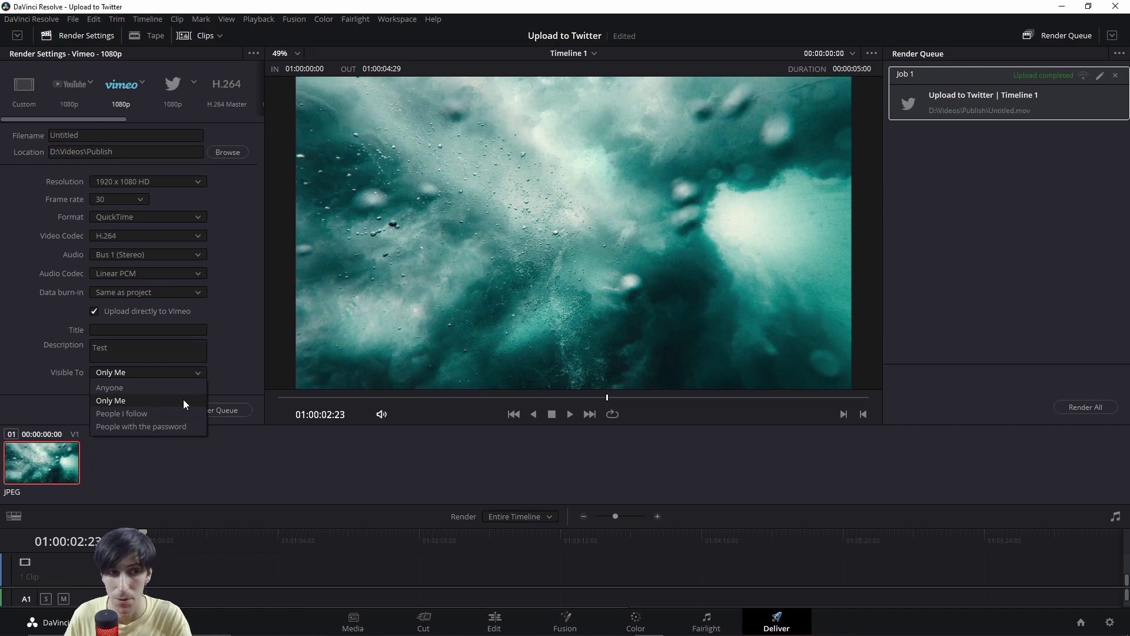
{"action": "left_click", "coordinate": [69, 83]}
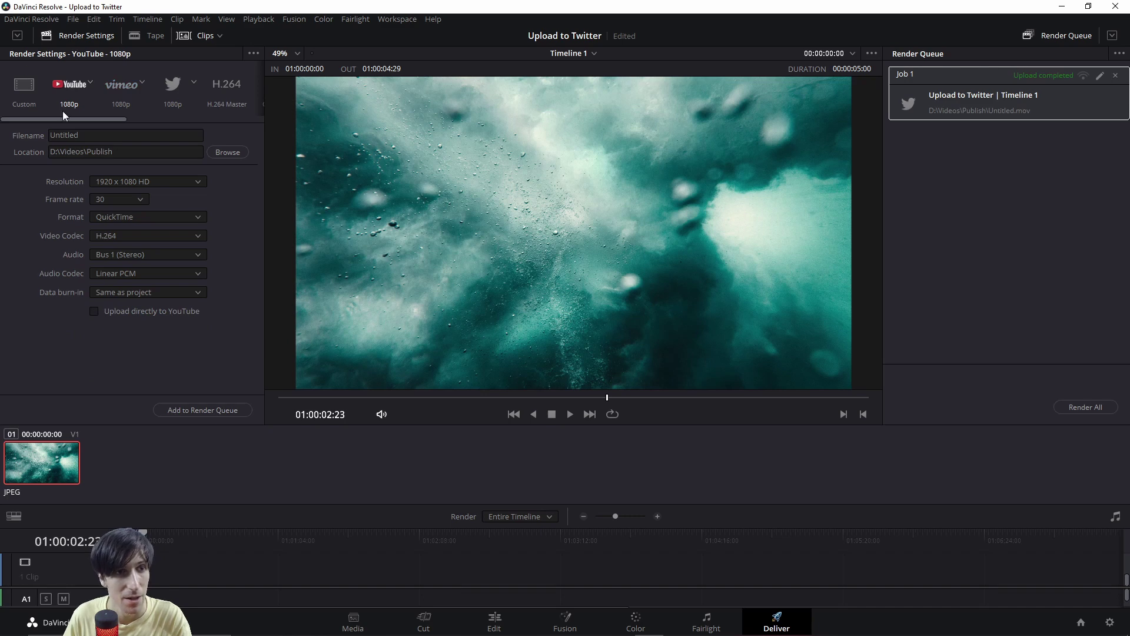
- Enable direct YouTube upload, keeping visibility Private and category Film & Animation
{"action": "left_click", "coordinate": [108, 309]}
{"action": "scroll", "coordinate": [134, 348], "scroll_direction": "down", "scroll_amount": 1}
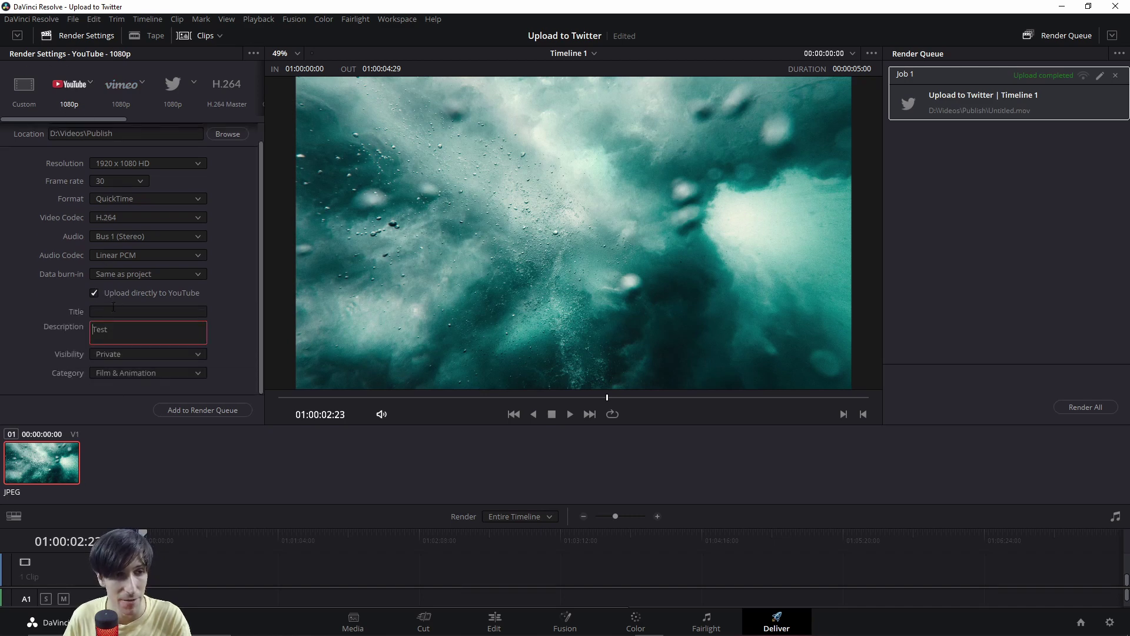
{"action": "left_click", "coordinate": [119, 355]}
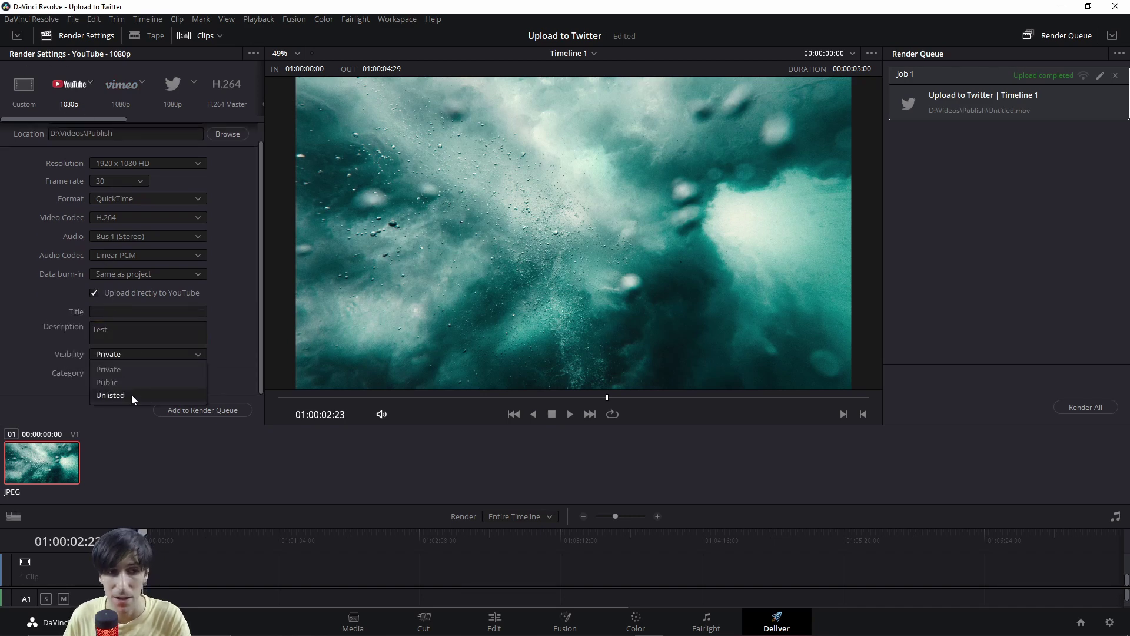
{"action": "left_click", "coordinate": [133, 374]}
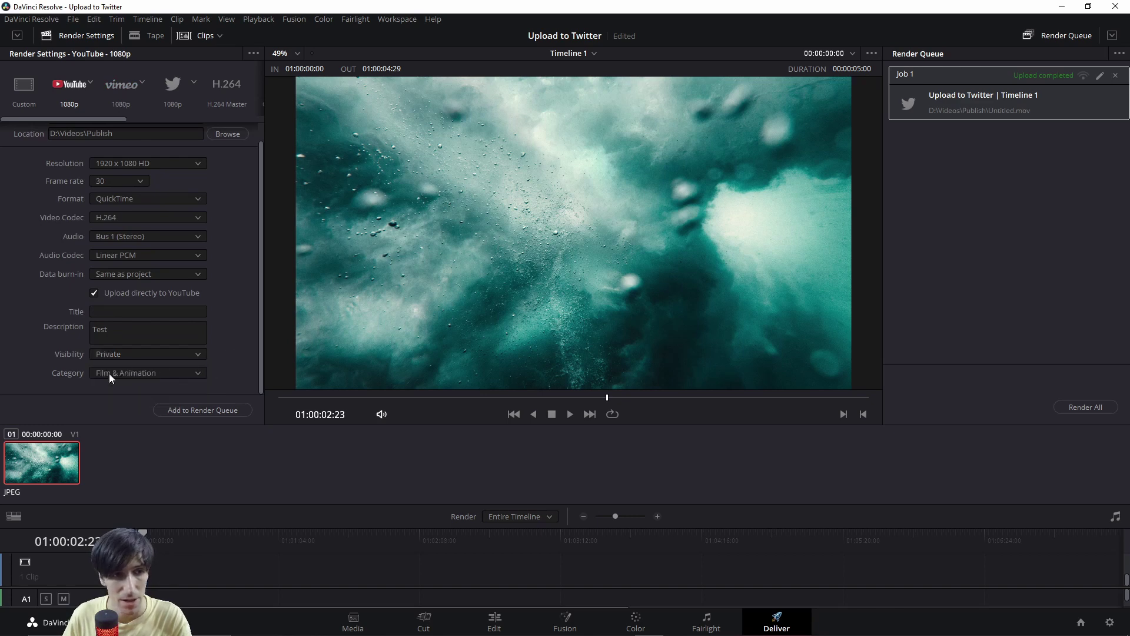
{"action": "left_click", "coordinate": [118, 374]}
{"action": "left_click", "coordinate": [147, 387]}
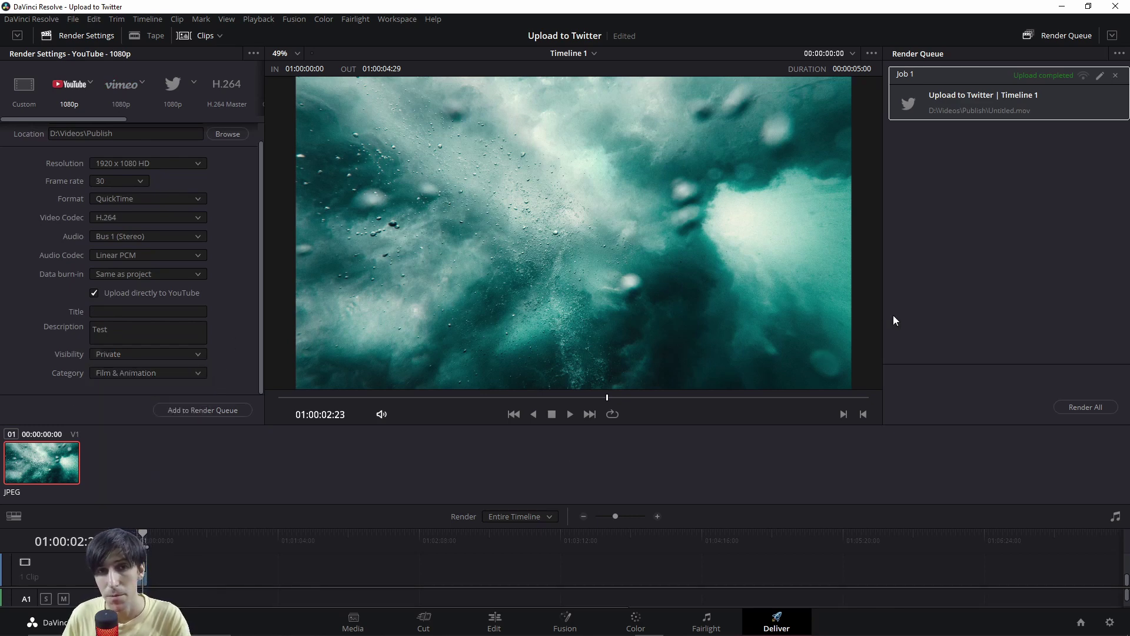